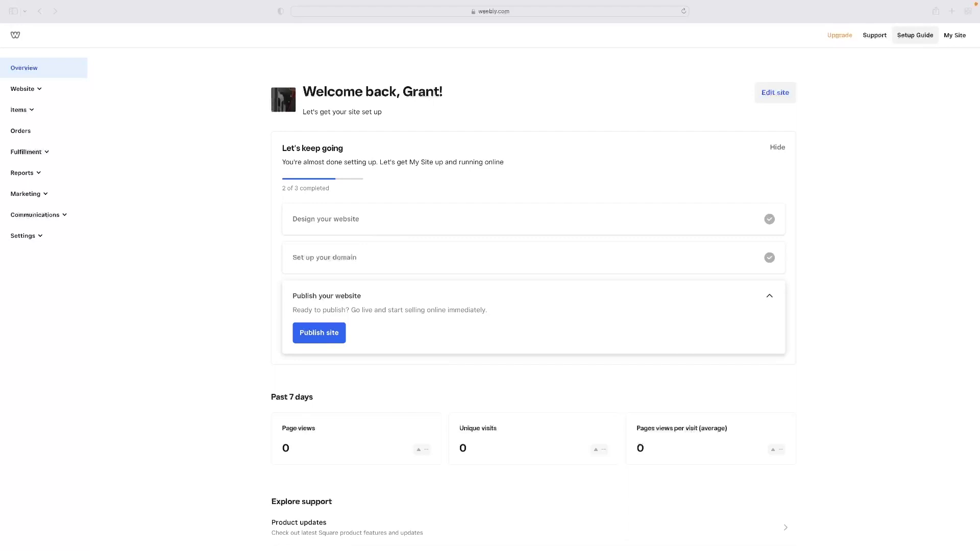
# Expand Website in the dashboard sidebar to show the unpublished My Site card.
pyautogui.click(957, 36)
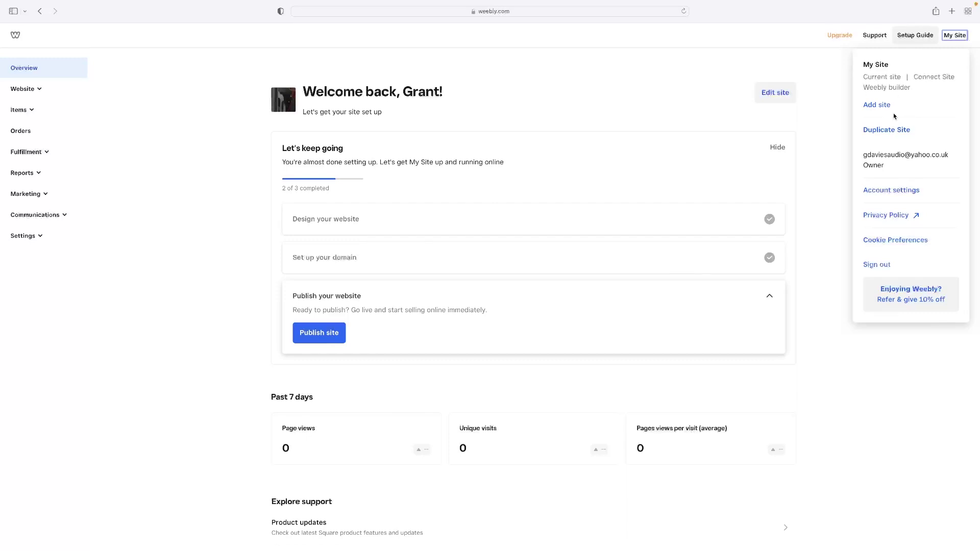
pyautogui.click(799, 148)
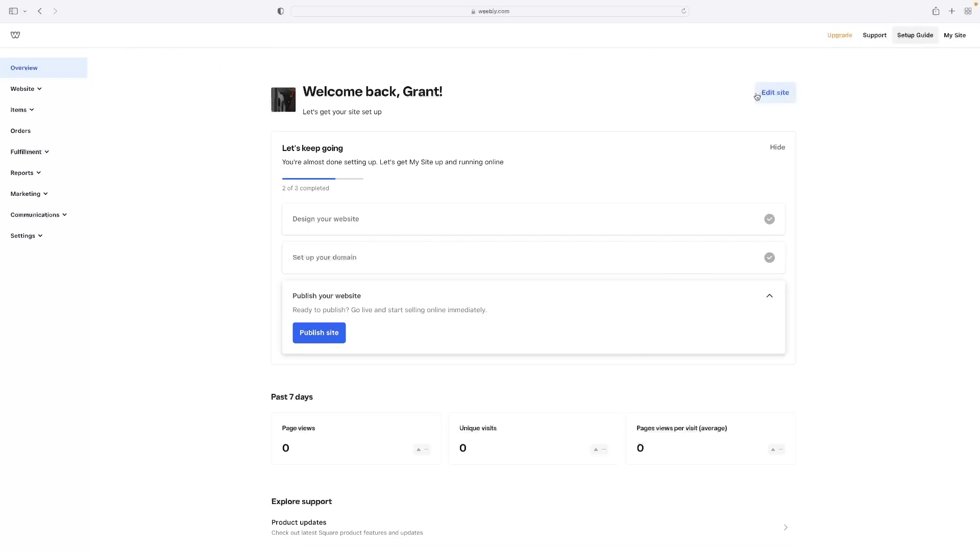
pyautogui.click(52, 90)
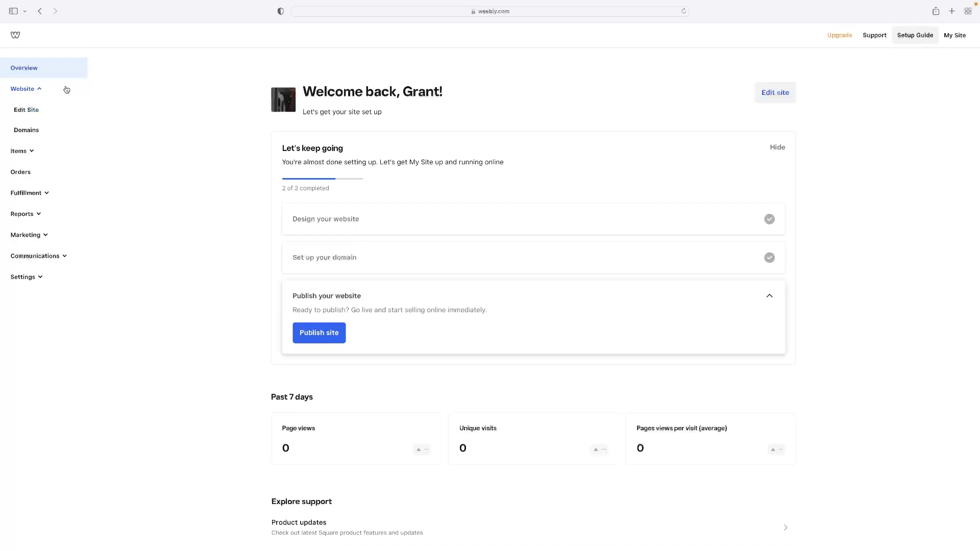
pyautogui.click(34, 111)
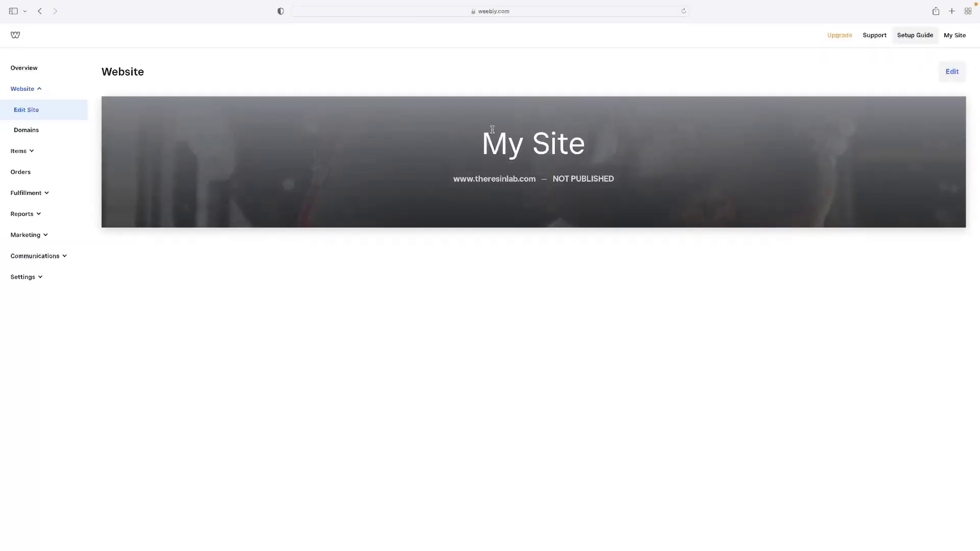
# Open My Site in the editor and scroll through the Gentlemen's Barbershop template homepage.
pyautogui.click(953, 75)
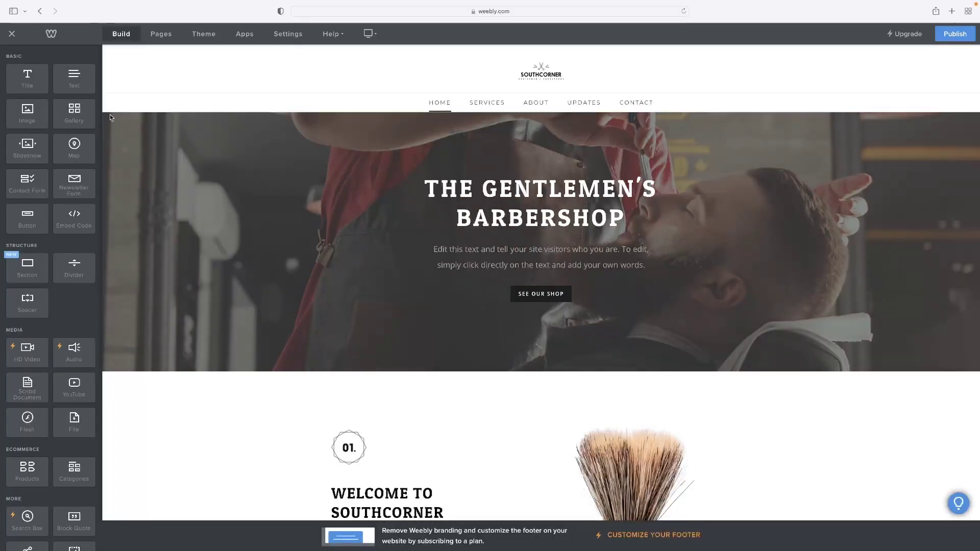
pyautogui.scroll(-4, 110, 118)
pyautogui.scroll(4, 110, 118)
pyautogui.scroll(-12, 110, 118)
pyautogui.scroll(-10, 110, 117)
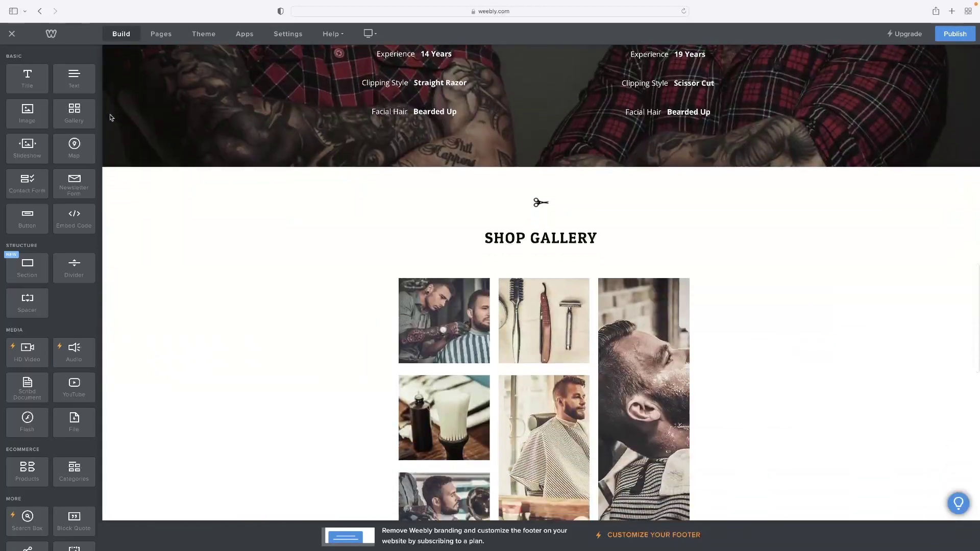
pyautogui.scroll(10, 110, 118)
pyautogui.scroll(12, 110, 117)
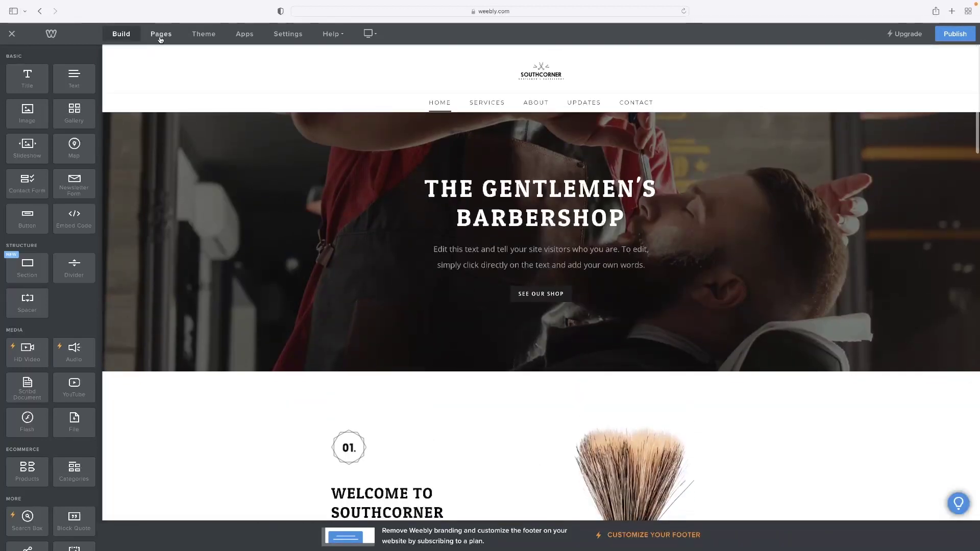
pyautogui.click(160, 35)
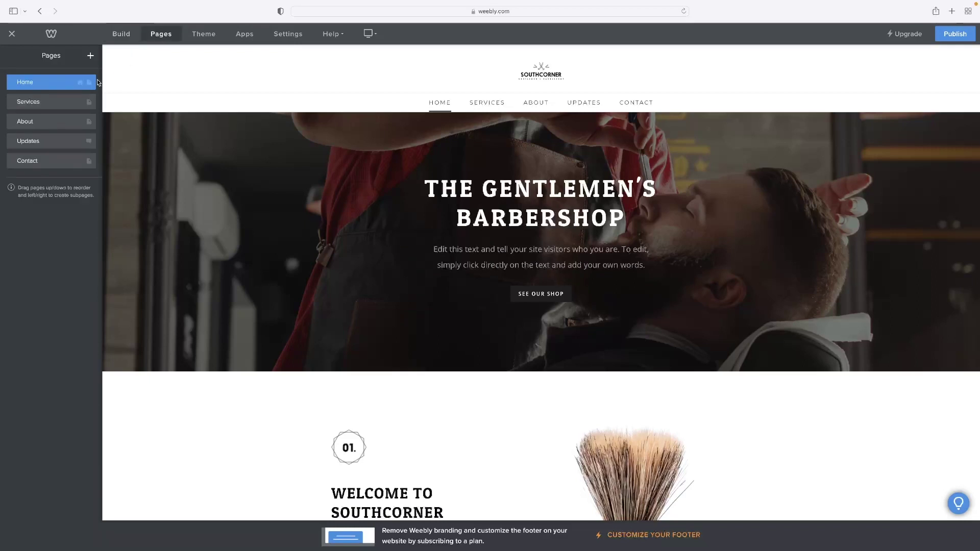
# Look at the empty Updates blog page's settings, then return to the pages list.
pyautogui.click(62, 142)
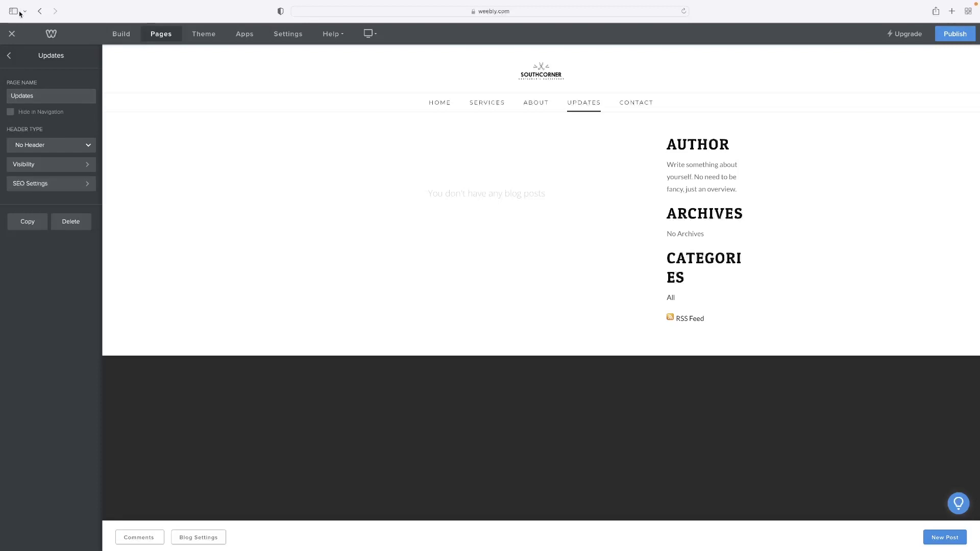
pyautogui.click(9, 55)
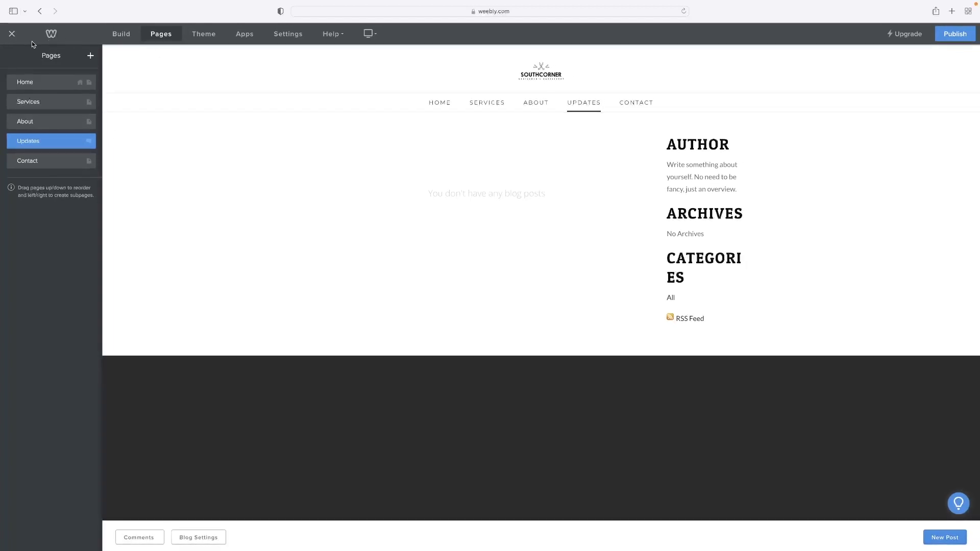
pyautogui.click(12, 33)
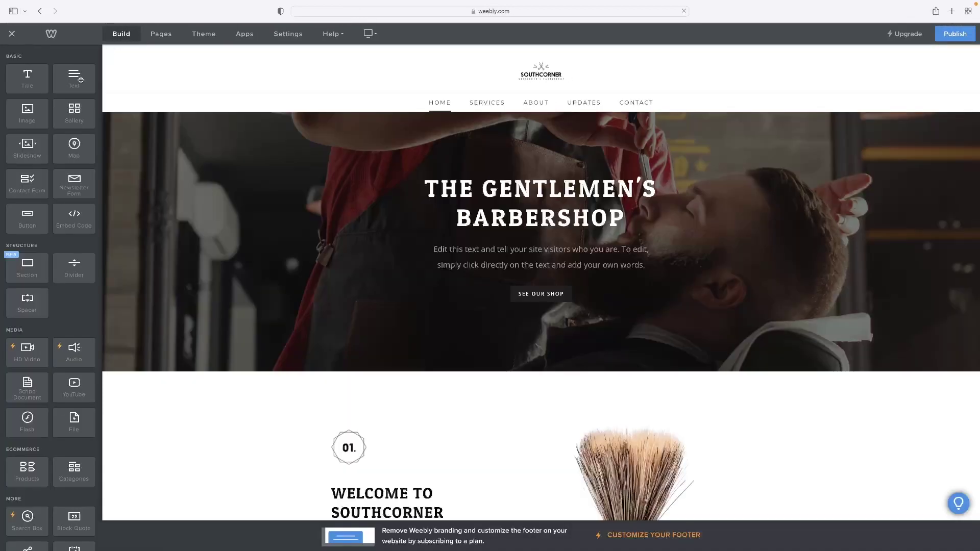
# Scroll through the elements palette on the Home page, then select the hero header section.
pyautogui.scroll(-1, 50, 133)
pyautogui.scroll(1, 50, 133)
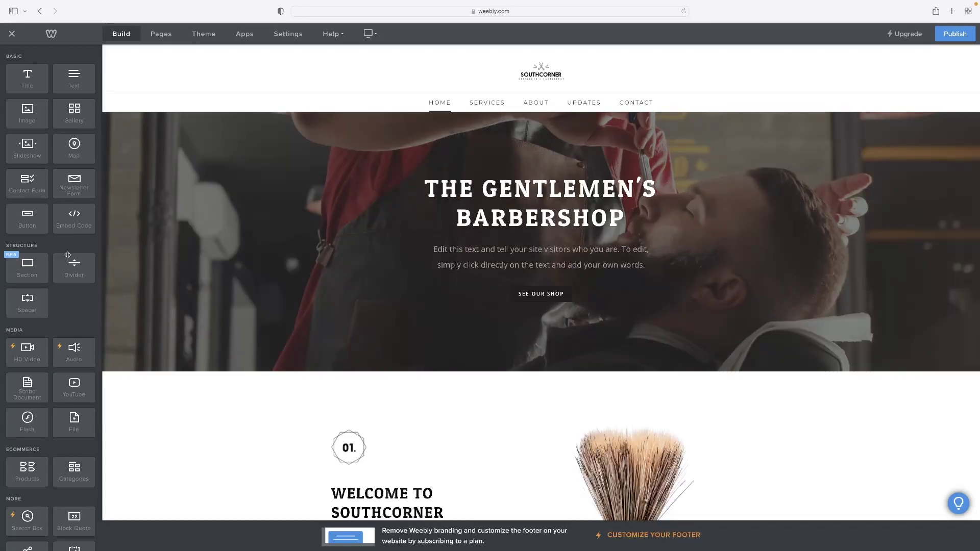
pyautogui.scroll(-4, 36, 230)
pyautogui.scroll(-1, 31, 291)
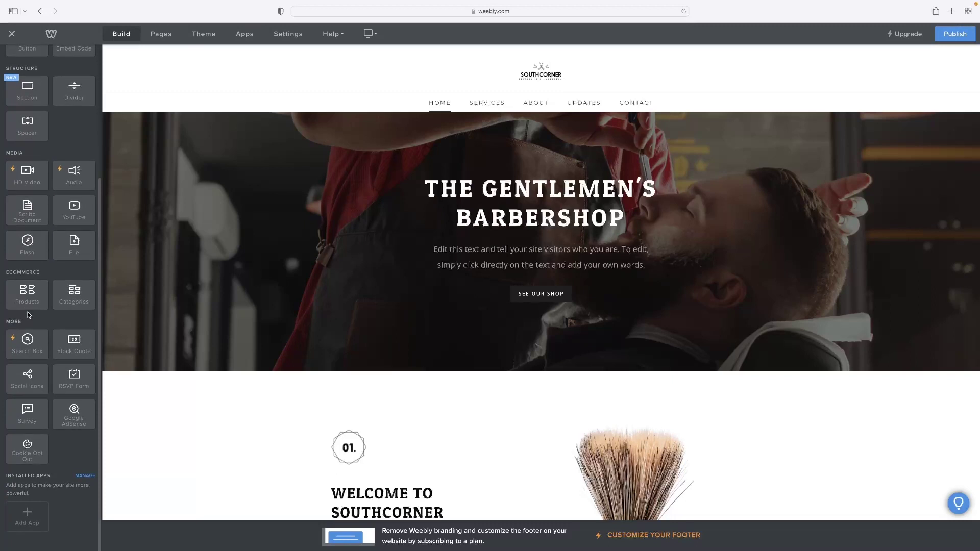
pyautogui.scroll(5, 30, 310)
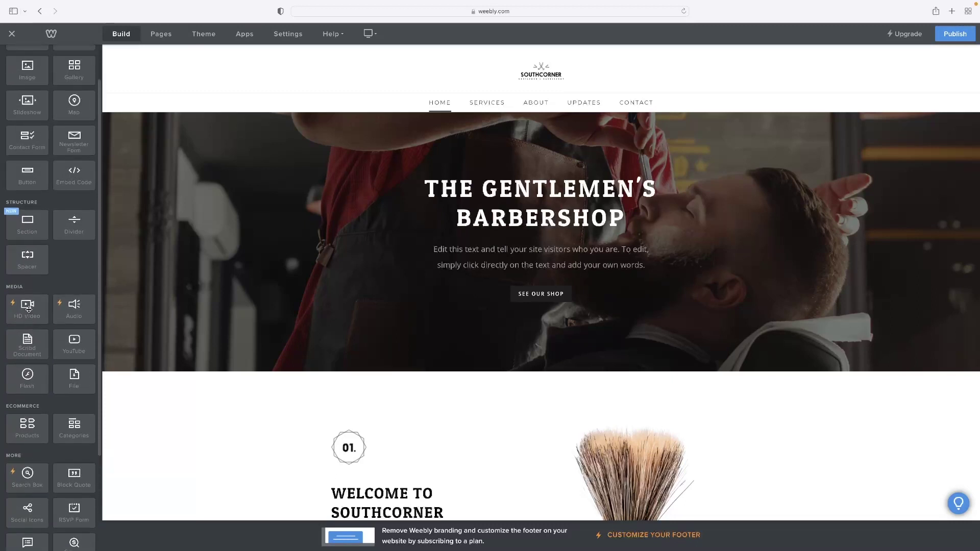
pyautogui.scroll(1, 28, 310)
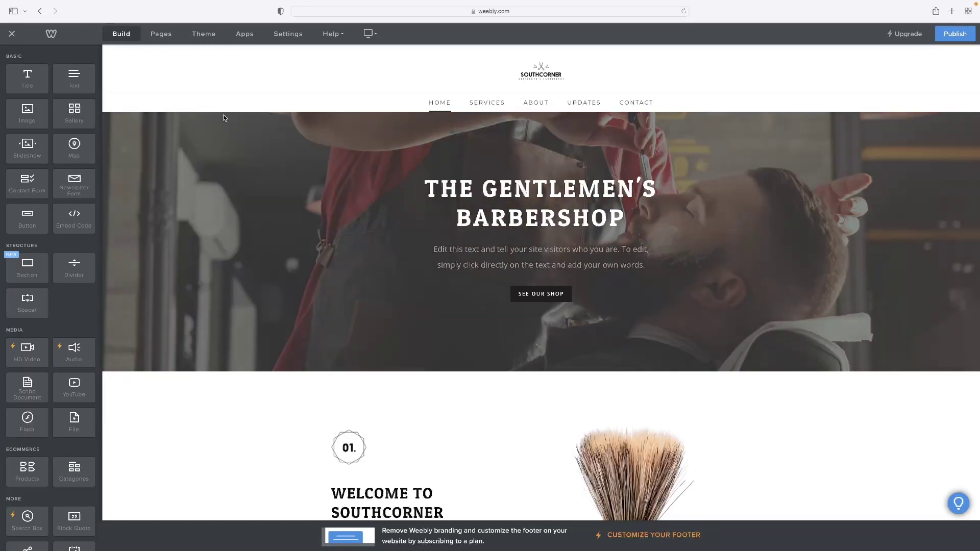
pyautogui.click(745, 159)
# Select the hero title and open the SEE OUR SHOP button's settings.
pyautogui.click(594, 217)
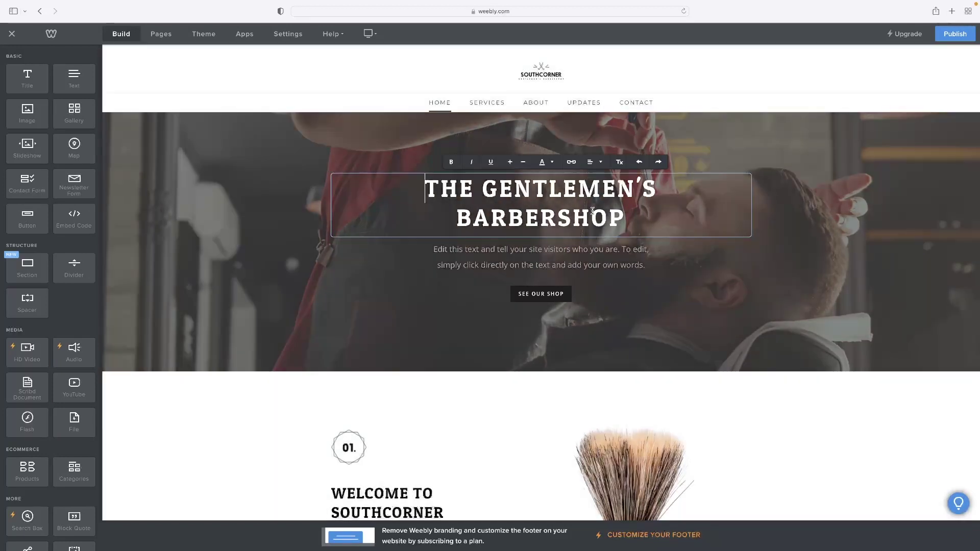
pyautogui.click(543, 292)
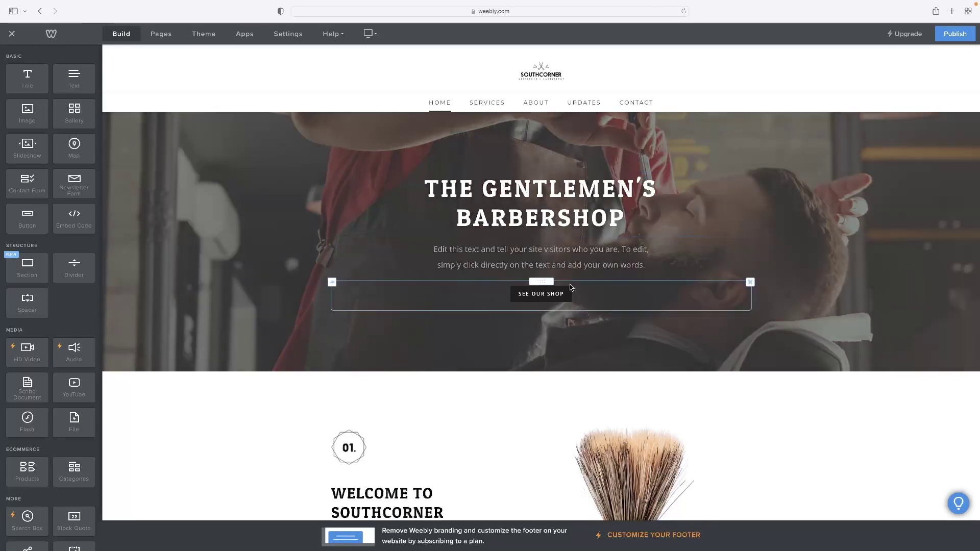
pyautogui.click(542, 290)
# Open Image settings for the shaving-brush image in the Welcome to Southcorner section.
pyautogui.scroll(-3, 647, 415)
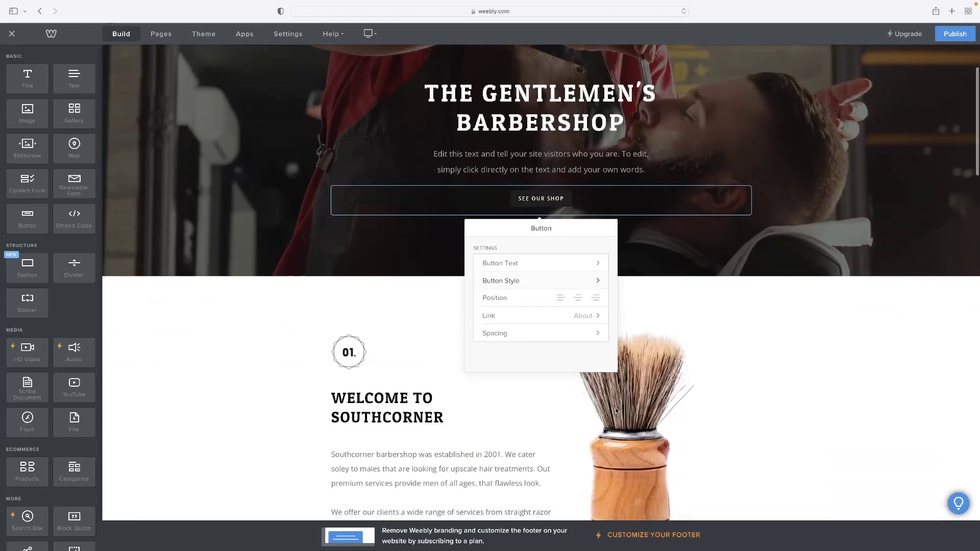
pyautogui.click(647, 414)
pyautogui.scroll(-2, 643, 406)
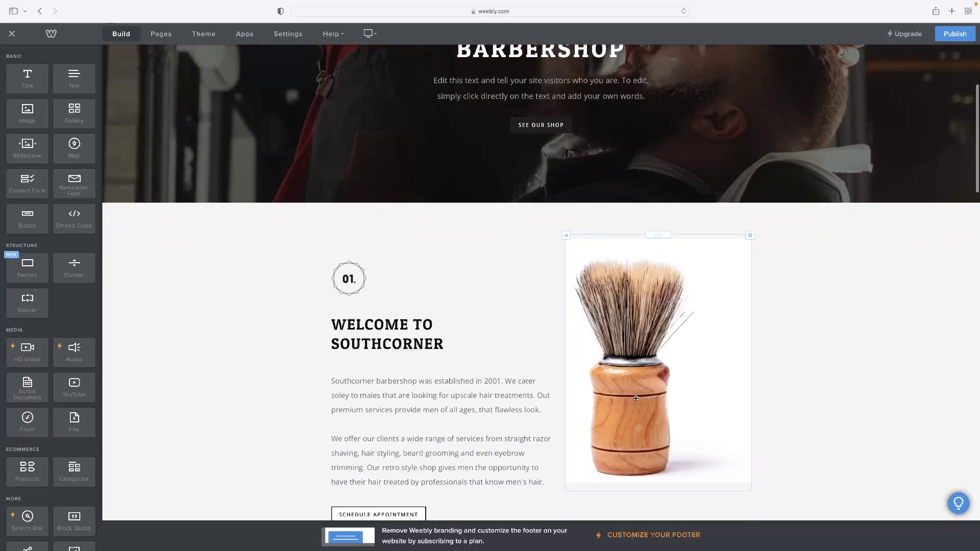
pyautogui.click(638, 391)
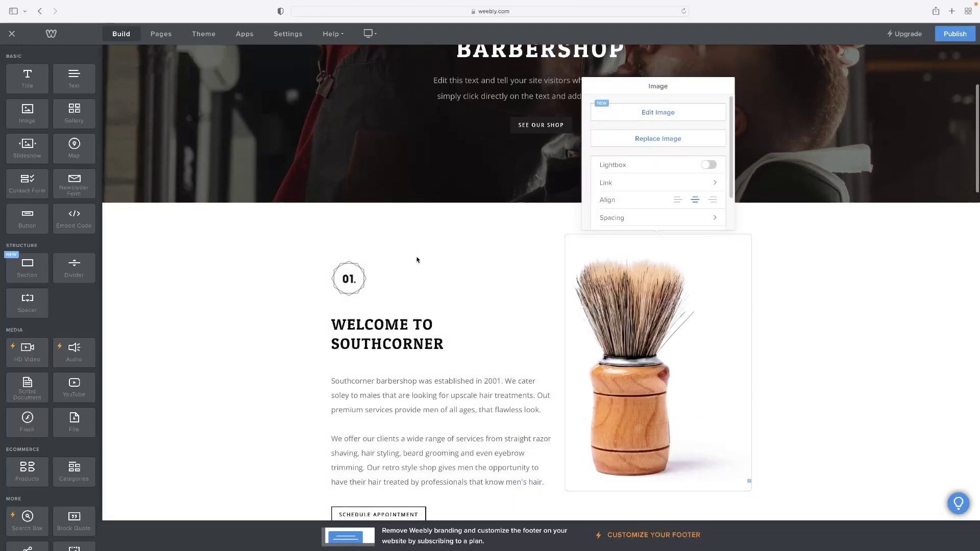
pyautogui.scroll(-3, 415, 250)
pyautogui.scroll(2, 416, 245)
# Select all of the second Welcome to Southcorner paragraph and overwrite it with 'TEXT'.
pyautogui.click(443, 240)
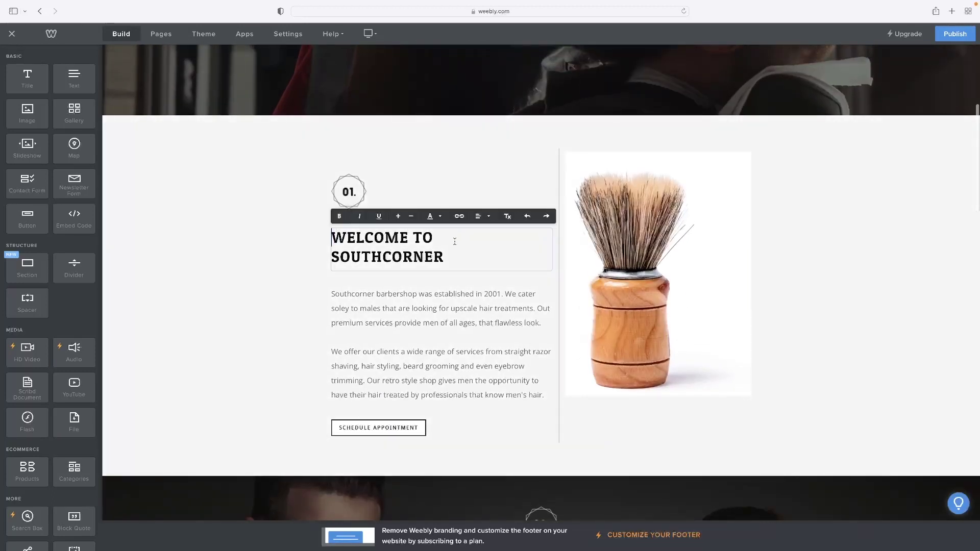
pyautogui.click(426, 310)
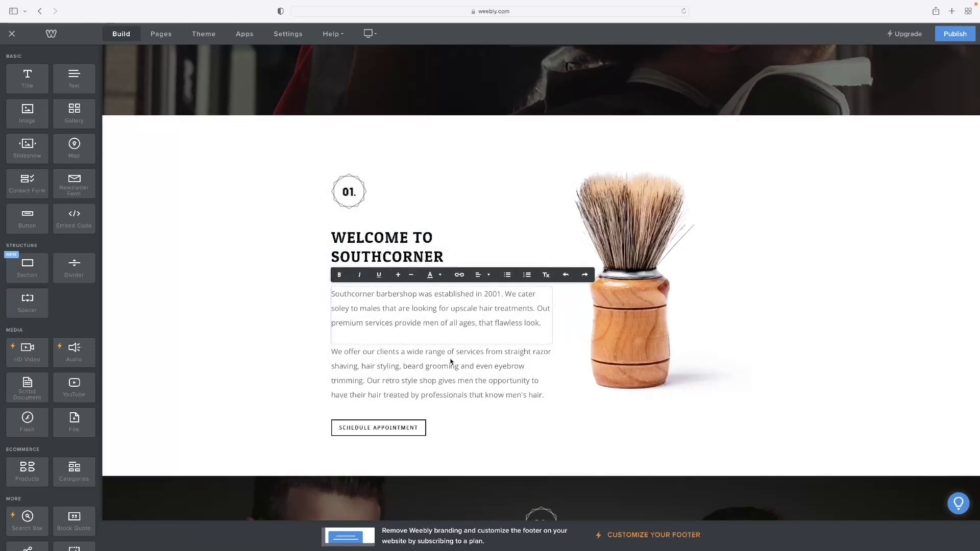
pyautogui.click(413, 373)
pyautogui.doubleClick(416, 368)
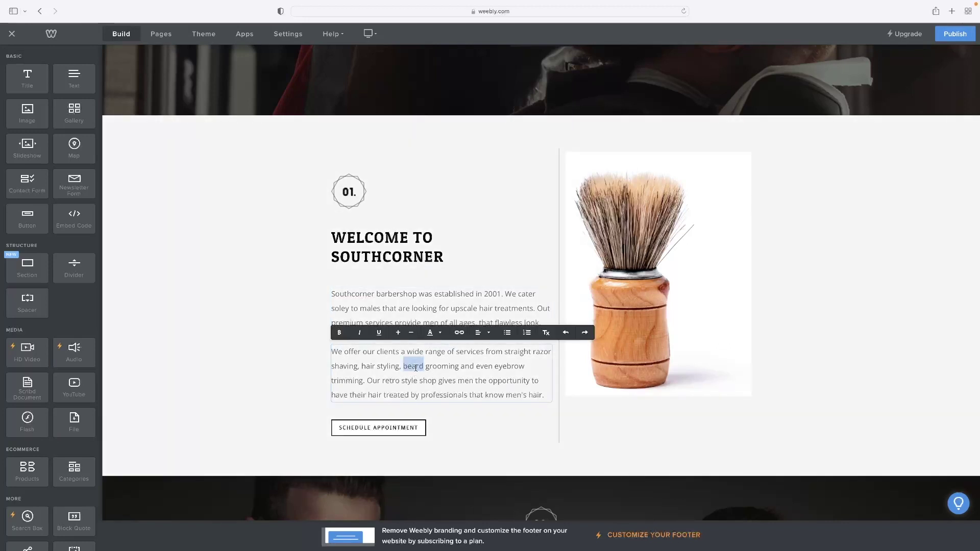
pyautogui.tripleClick(500, 394)
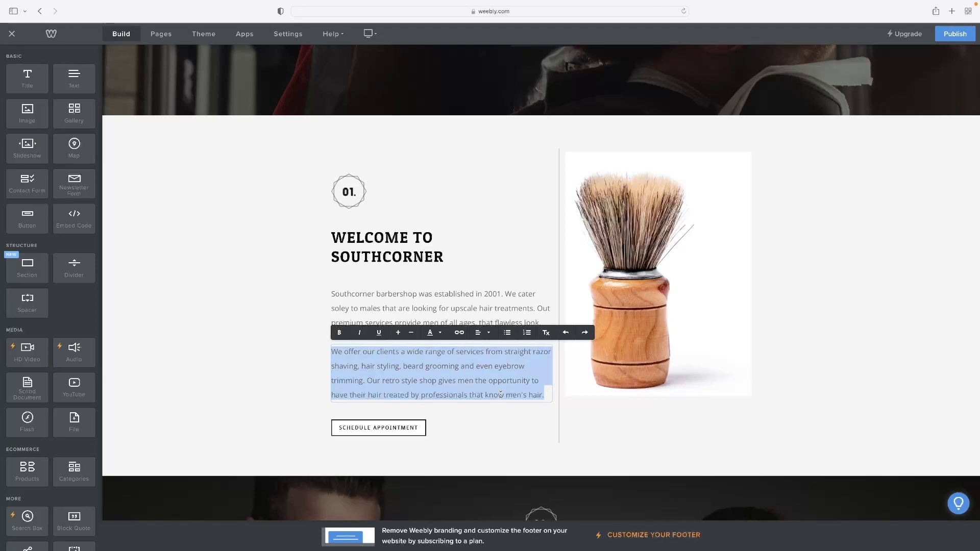
pyautogui.write('TEXT')
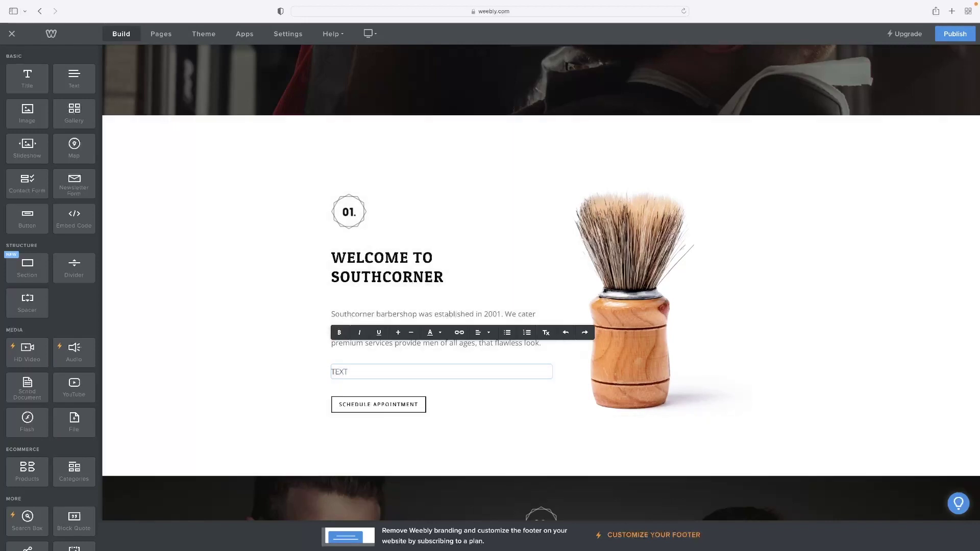
pyautogui.click(451, 314)
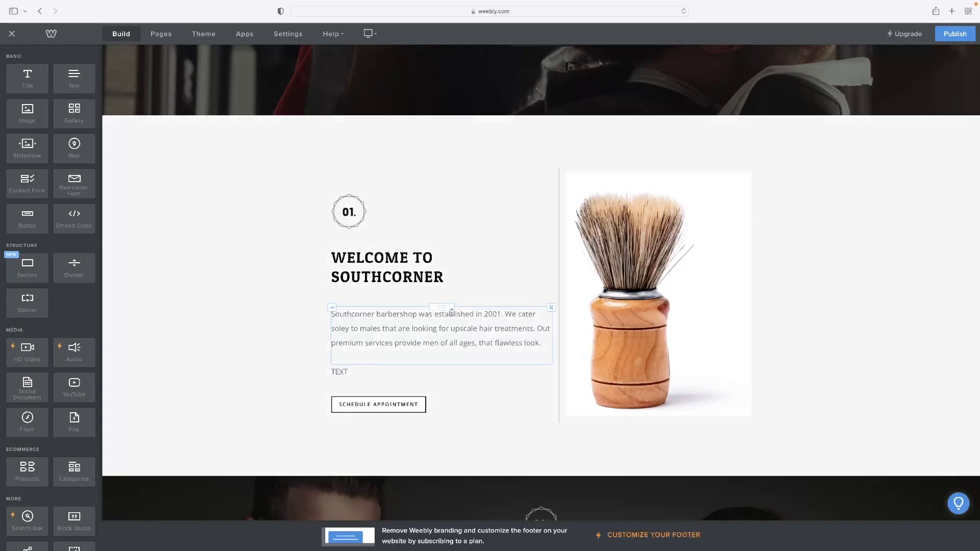
pyautogui.scroll(-9, 460, 305)
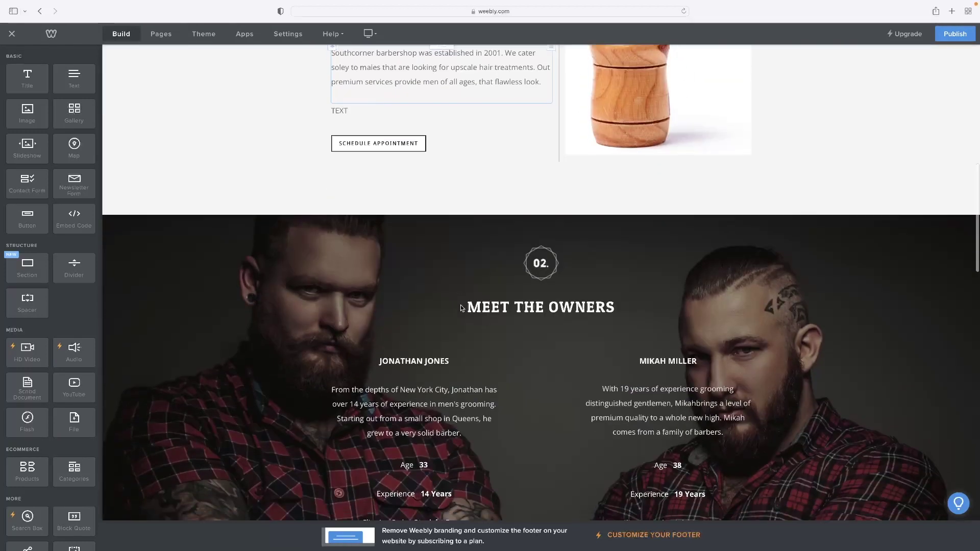
pyautogui.scroll(-10, 460, 305)
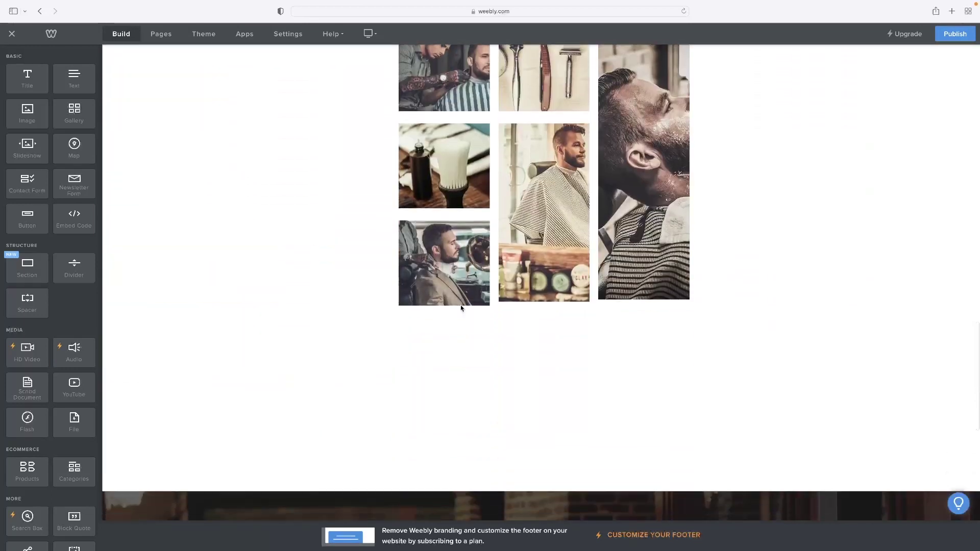
pyautogui.scroll(-6, 461, 306)
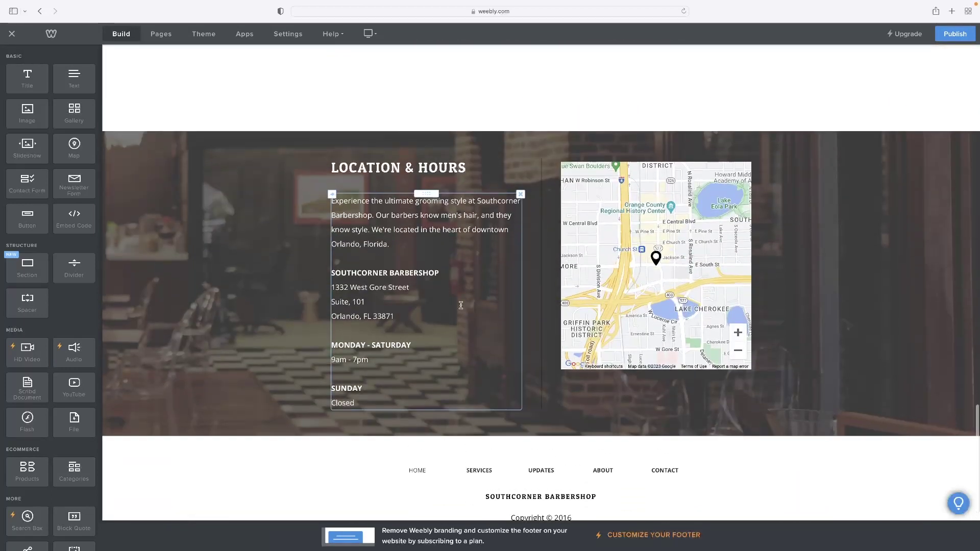
pyautogui.scroll(-2, 460, 304)
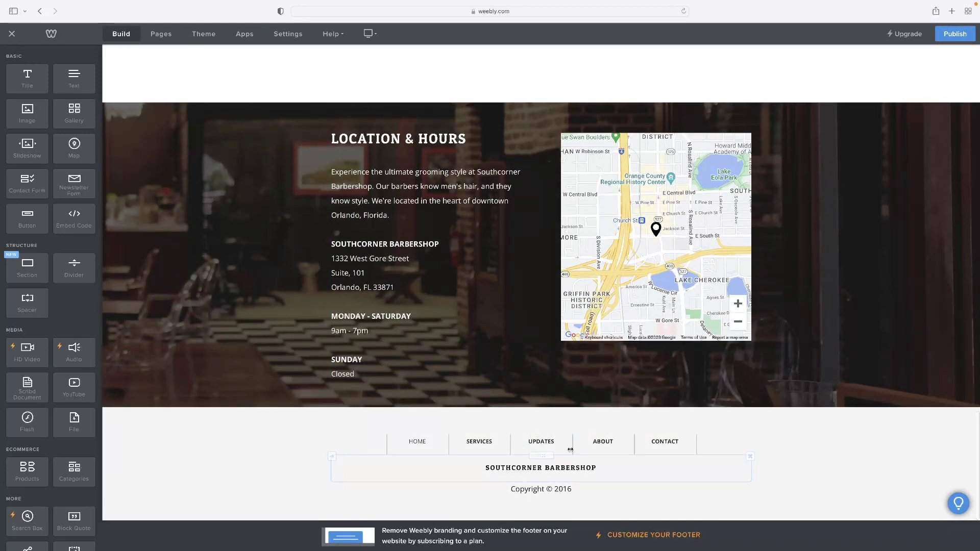
pyautogui.scroll(-1, 537, 481)
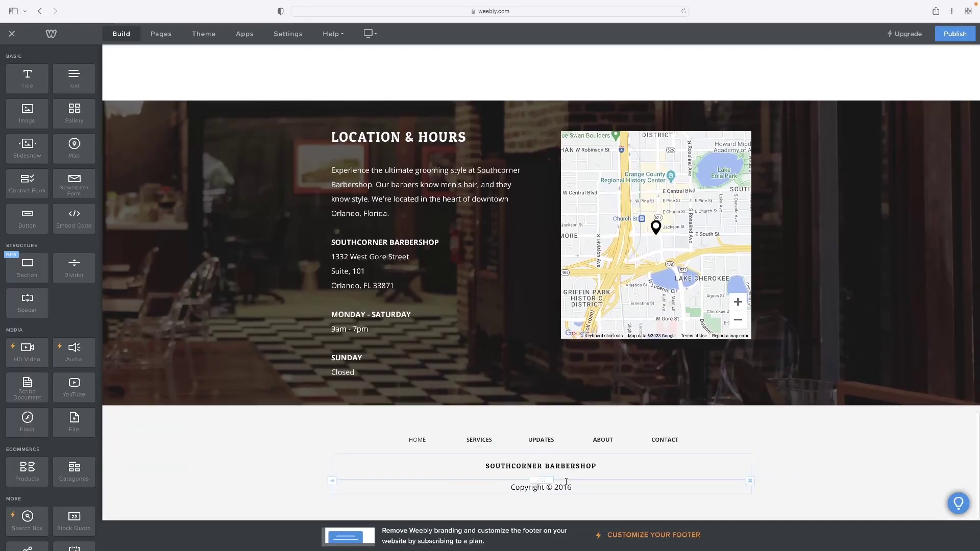
pyautogui.scroll(15, 544, 460)
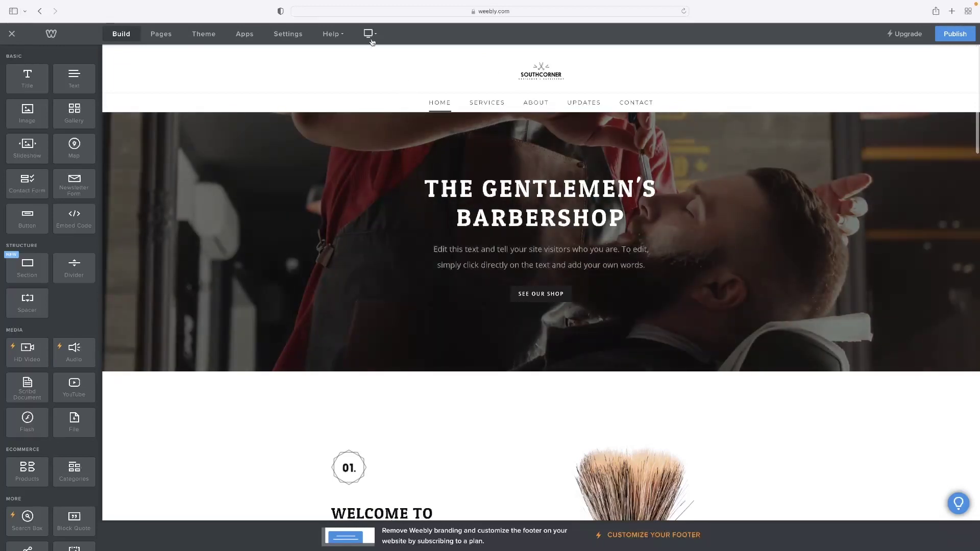
pyautogui.click(369, 35)
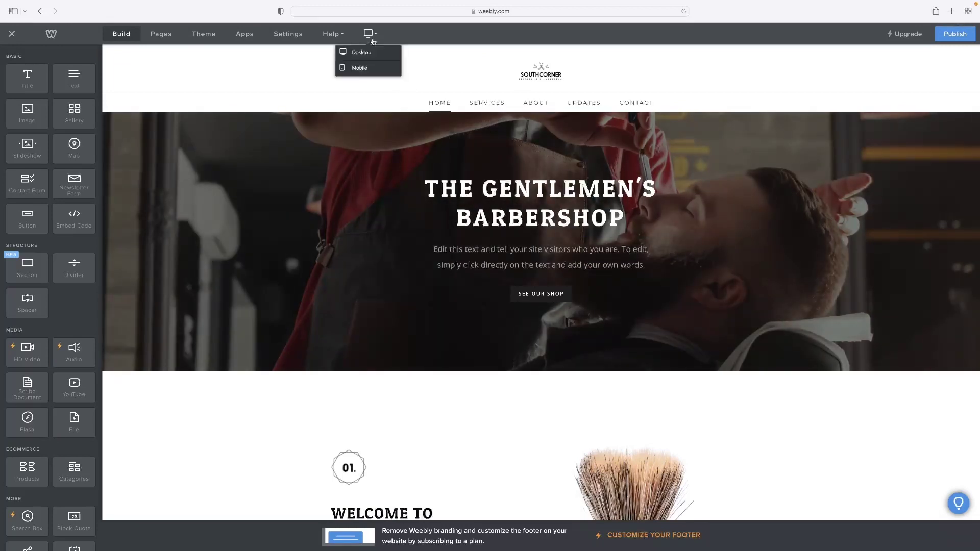
# Scroll through the Home page in Mobile preview, then switch the editor back to Desktop.
pyautogui.click(363, 68)
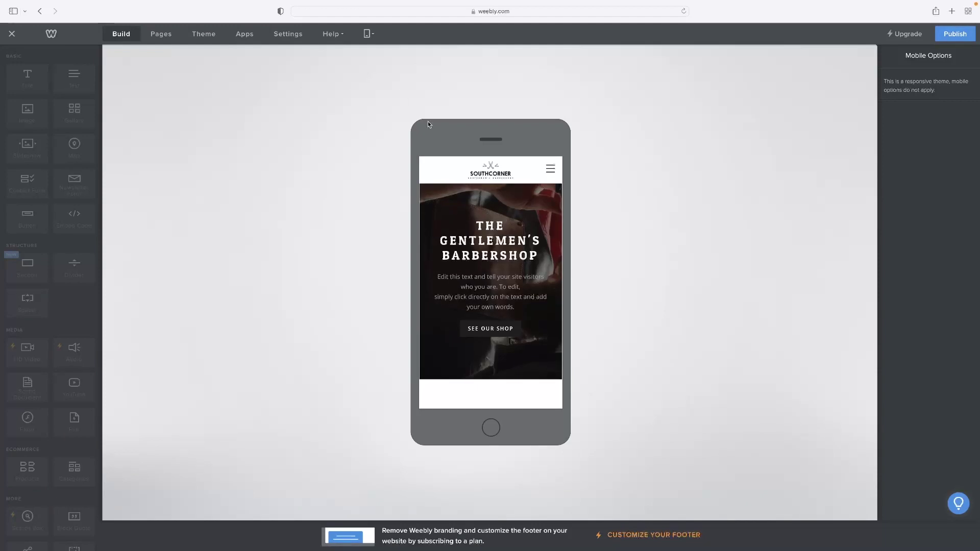
pyautogui.scroll(-4, 479, 205)
pyautogui.scroll(-20, 479, 205)
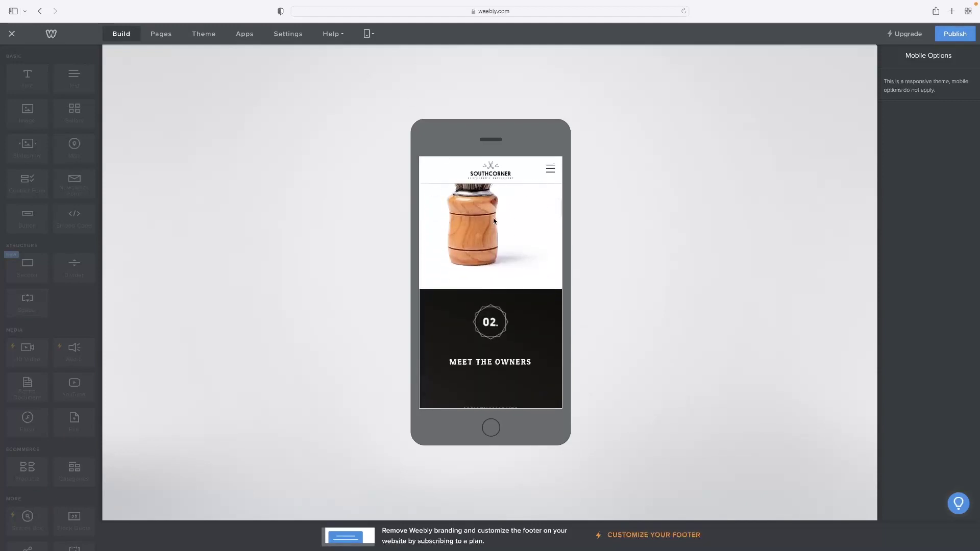
pyautogui.scroll(-15, 494, 221)
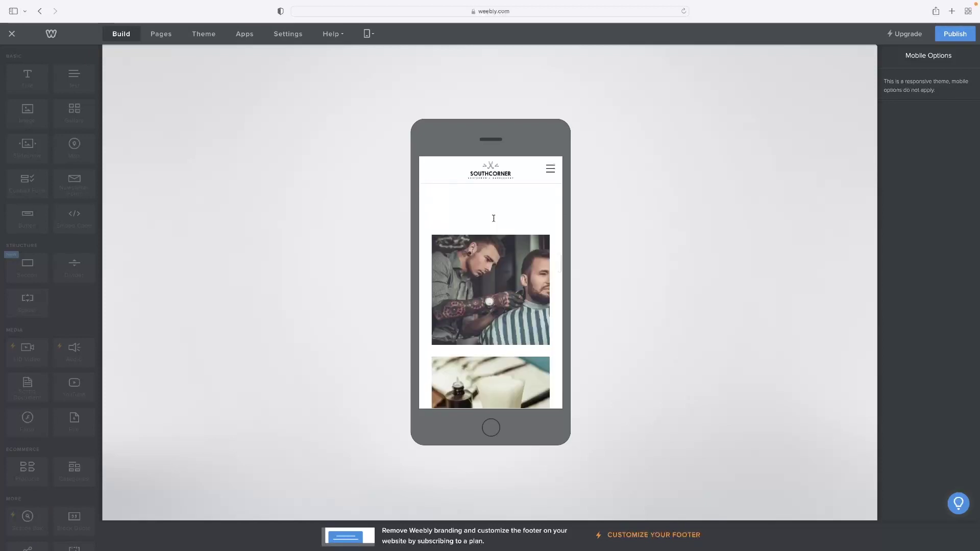
pyautogui.scroll(20, 493, 218)
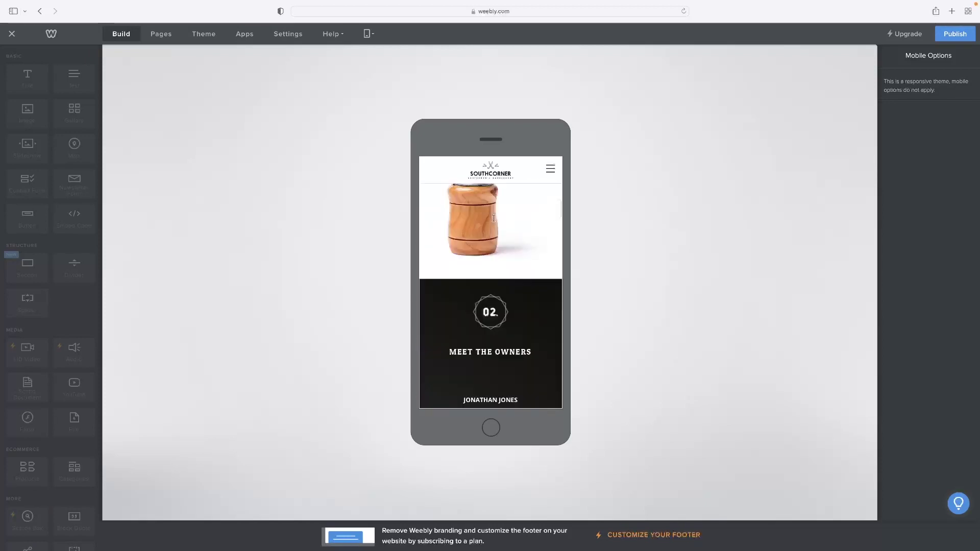
pyautogui.scroll(5, 493, 219)
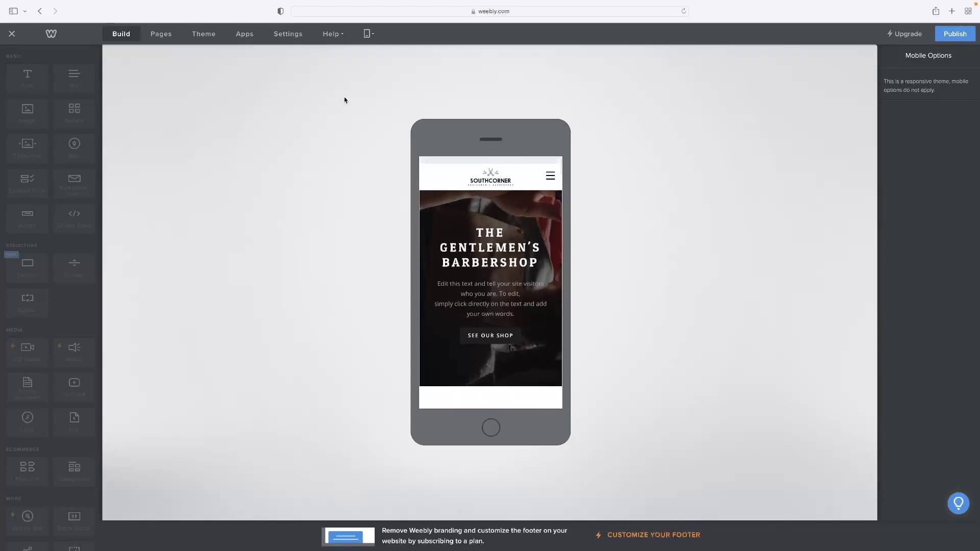
pyautogui.click(374, 34)
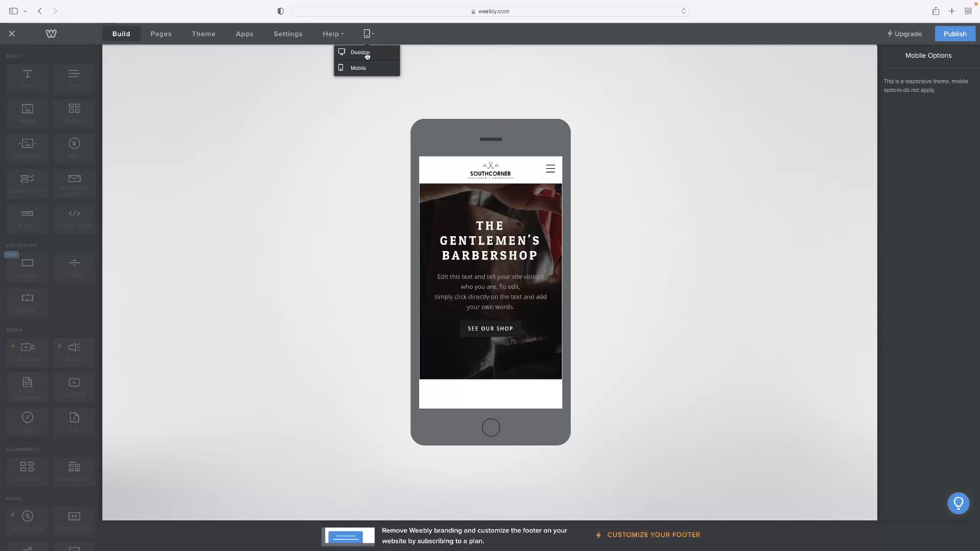
pyautogui.click(367, 56)
# Scroll the desktop Home page to the TEXT line above Schedule Appointment.
pyautogui.scroll(-8, 511, 185)
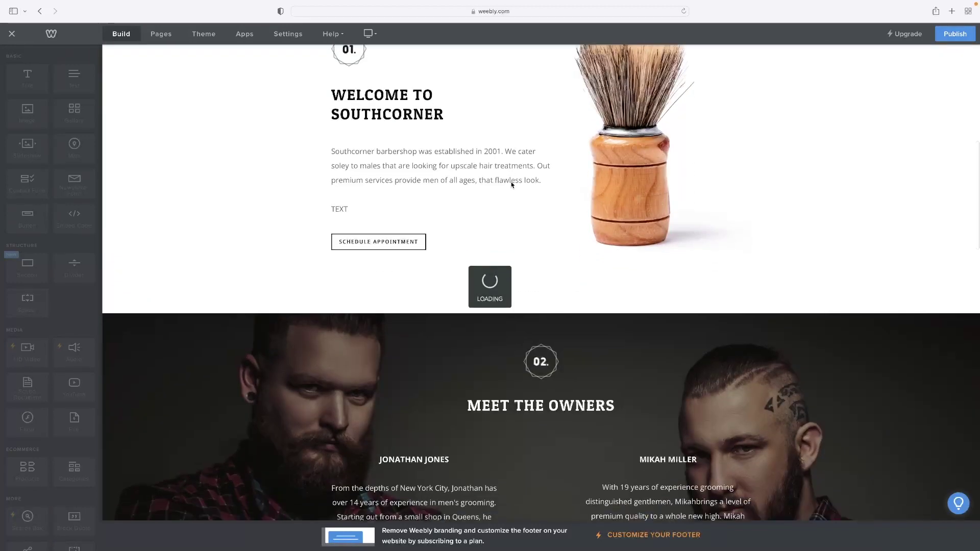